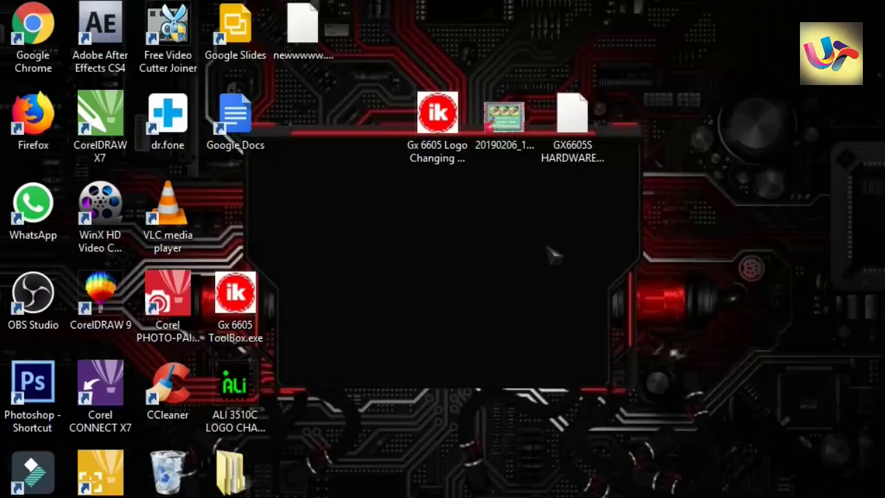
pyautogui.moveTo(368, 88); pyautogui.dragTo(504, 223)
pyautogui.click(499, 216)
pyautogui.rightClick(430, 229)
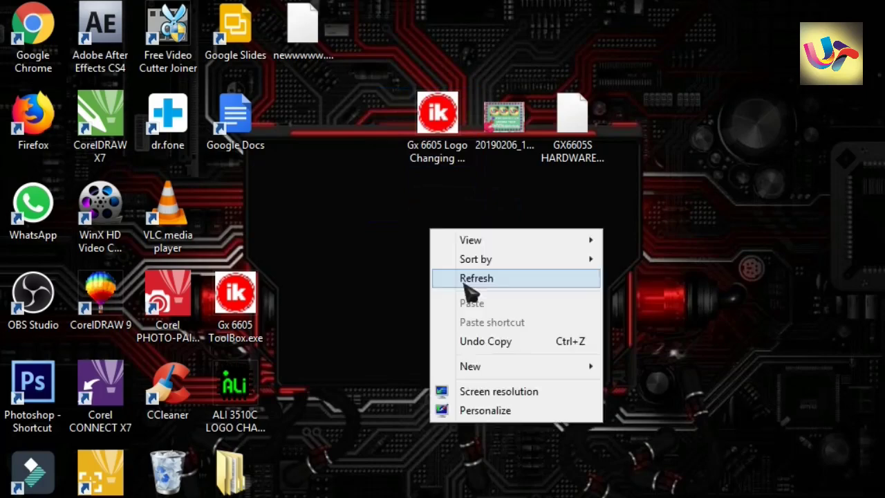
pyautogui.click(476, 278)
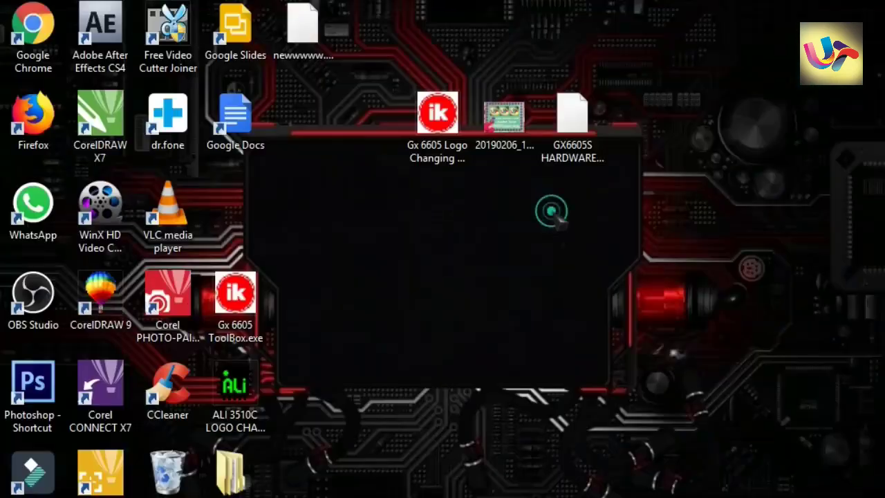
pyautogui.rightClick(552, 211)
pyautogui.click(584, 260)
pyautogui.moveTo(484, 49); pyautogui.dragTo(532, 219)
pyautogui.rightClick(532, 217)
pyautogui.click(560, 255)
# Check the pixel dimensions and file size of 20190206_193001.jpg in its file properties.
pyautogui.click(499, 130)
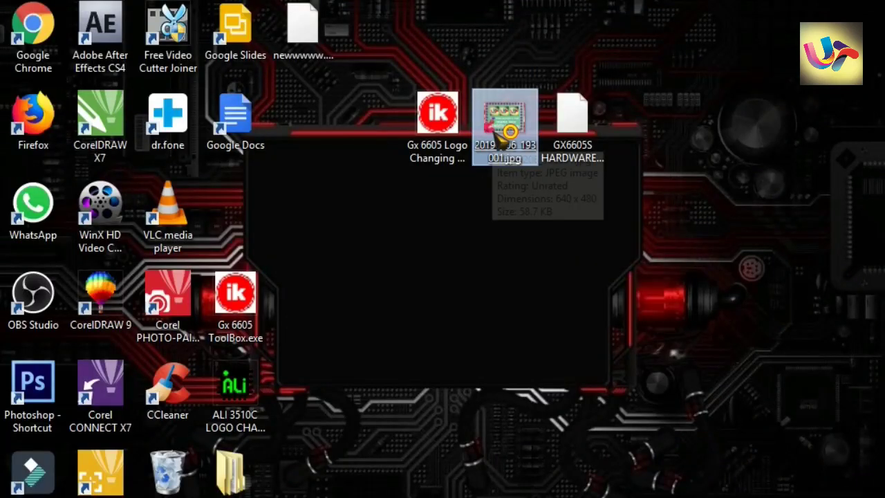
pyautogui.rightClick(497, 135)
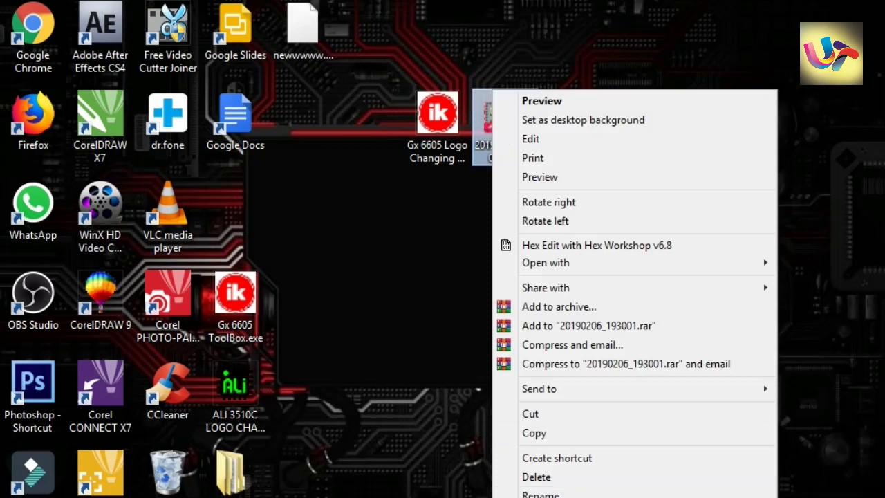
pyautogui.press('Escape')
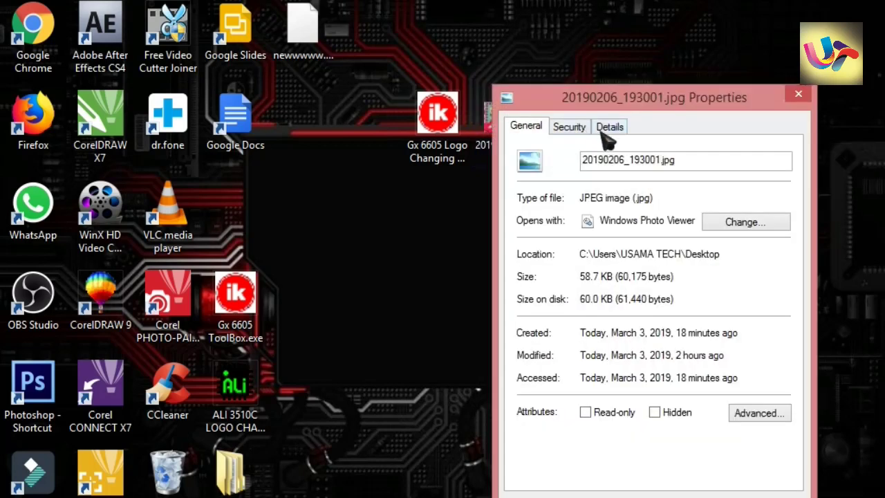
pyautogui.click(609, 127)
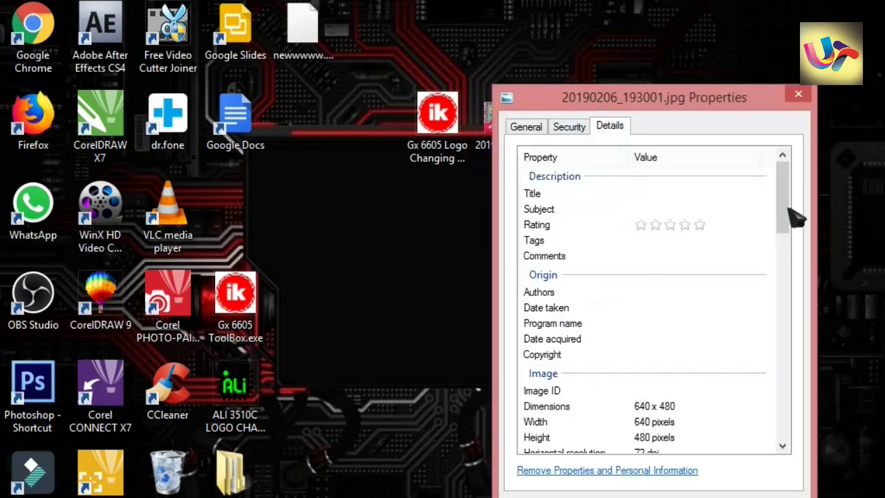
pyautogui.scroll(-5, 786, 210)
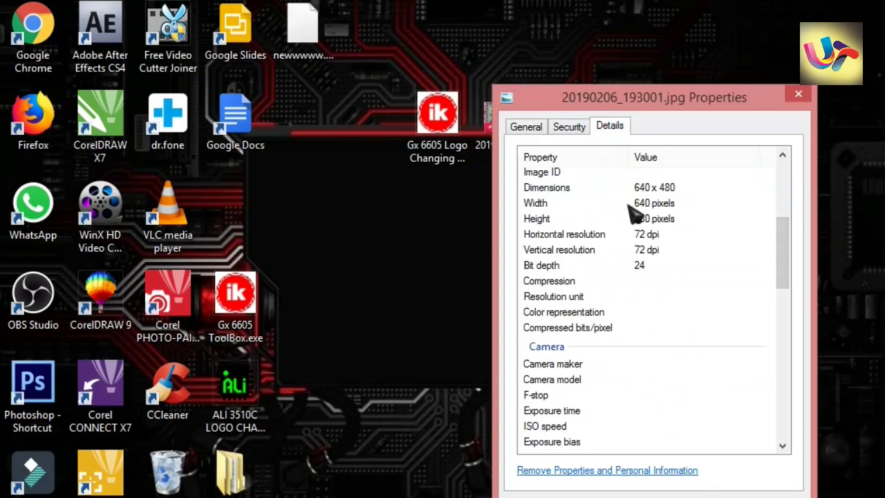
pyautogui.click(651, 206)
pyautogui.click(655, 220)
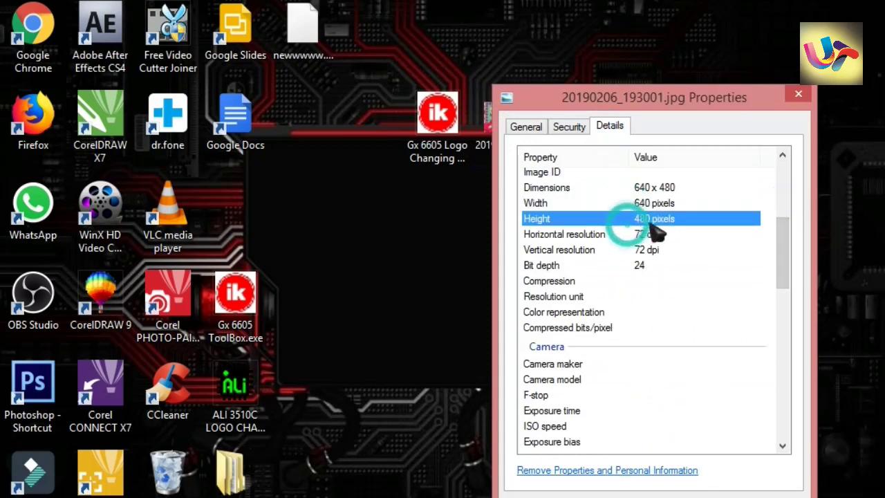
pyautogui.scroll(5, 786, 257)
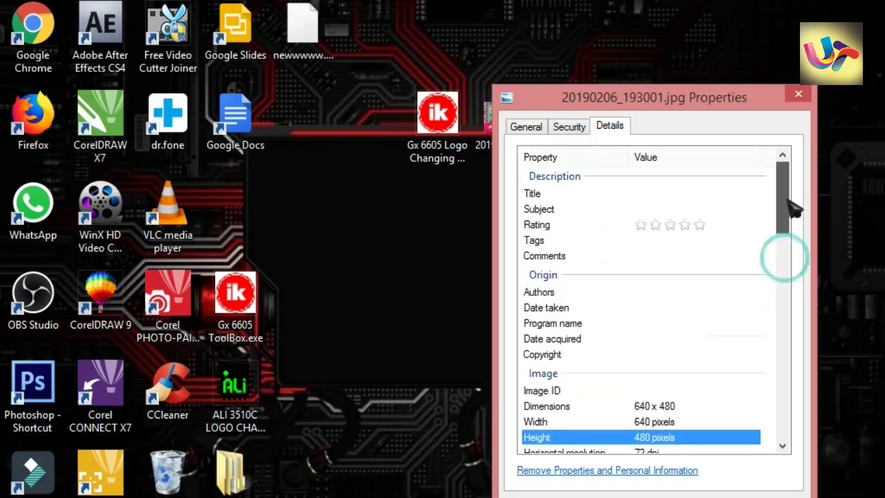
pyautogui.scroll(-5, 788, 249)
pyautogui.scroll(4, 788, 235)
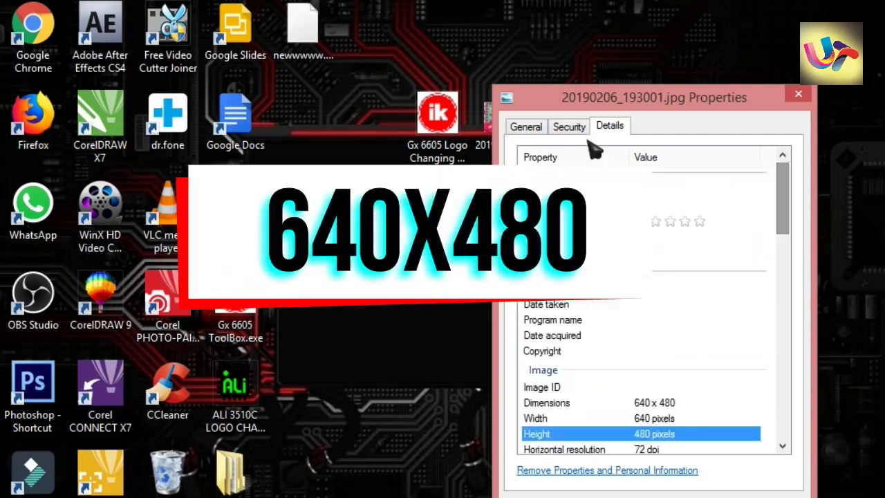
pyautogui.click(527, 128)
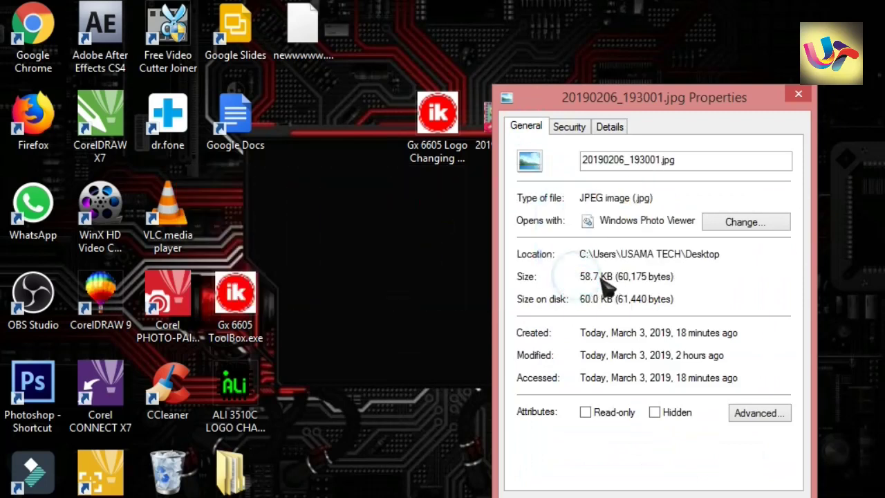
pyautogui.click(799, 94)
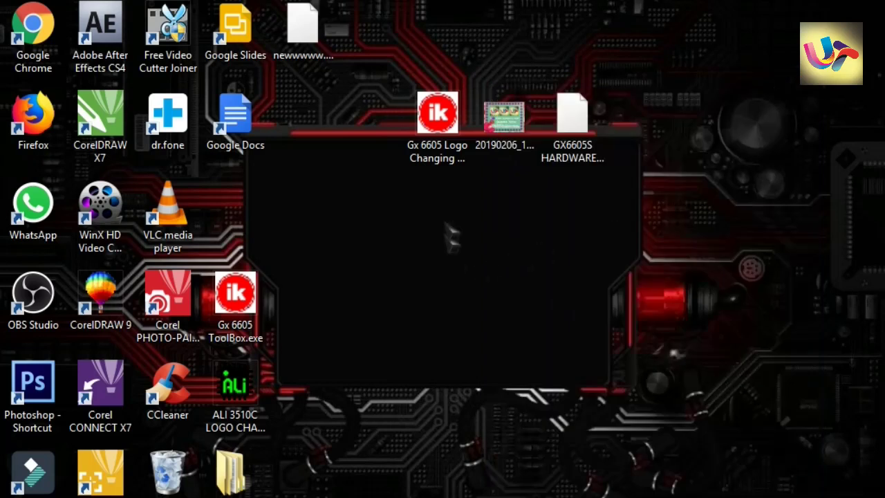
pyautogui.moveTo(387, 69); pyautogui.dragTo(445, 179)
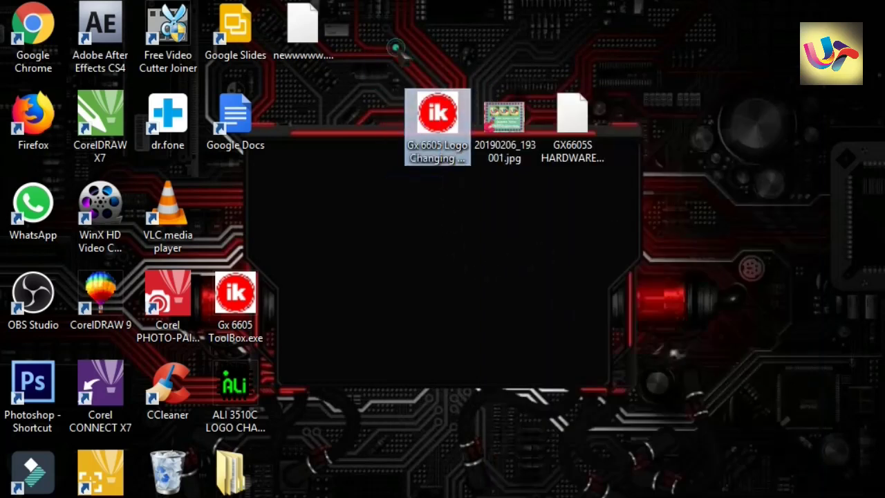
pyautogui.click(471, 183)
pyautogui.moveTo(359, 101); pyautogui.dragTo(472, 222)
pyautogui.rightClick(407, 238)
pyautogui.click(442, 288)
pyautogui.rightClick(362, 175)
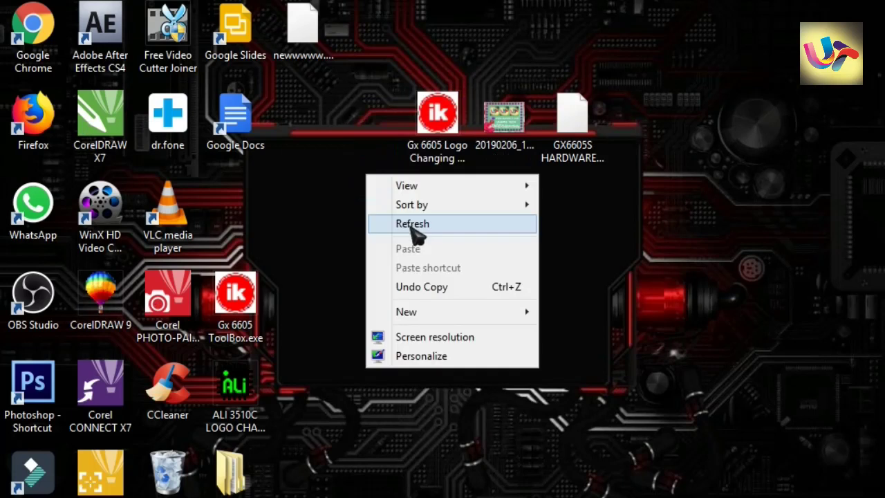
pyautogui.click(415, 224)
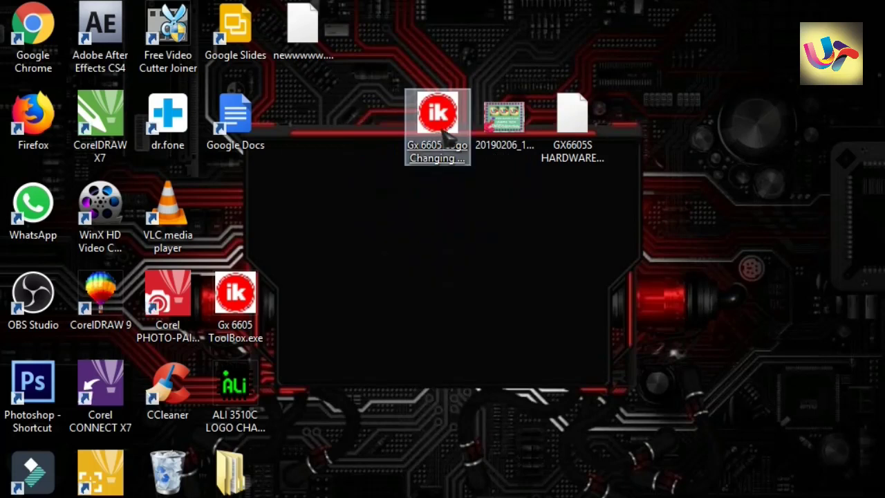
# Open 20190206_193001.jpg from the Desktop in the Gx 6605 Logo Changing tool.
pyautogui.click(498, 301)
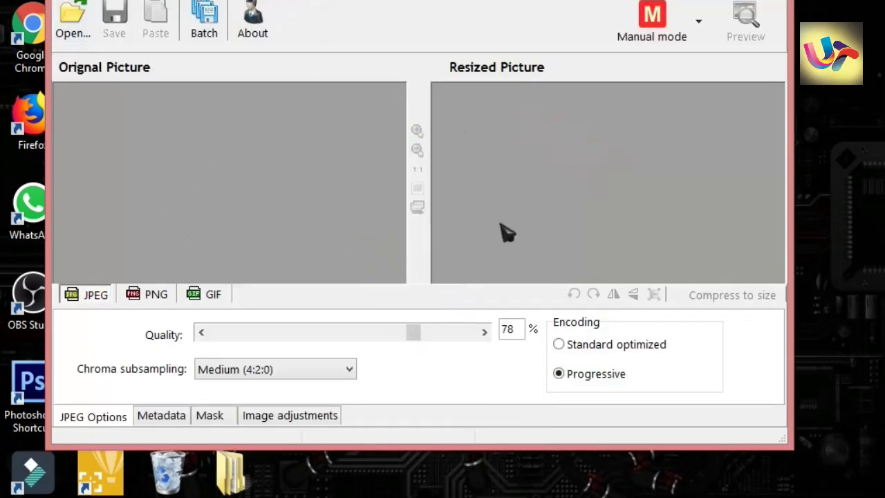
pyautogui.click(73, 28)
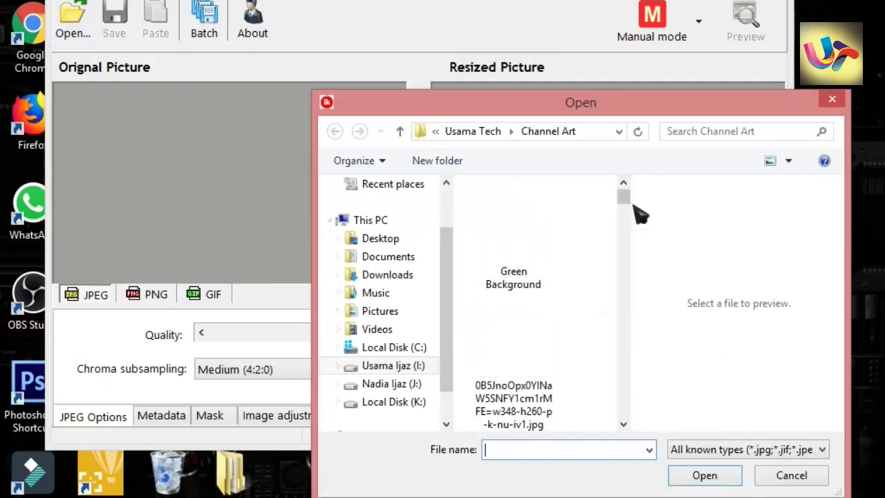
pyautogui.click(379, 237)
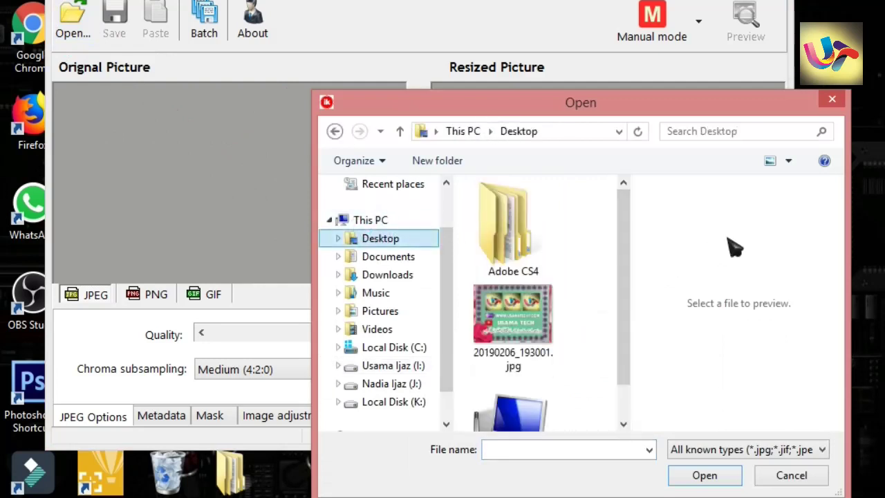
pyautogui.doubleClick(523, 329)
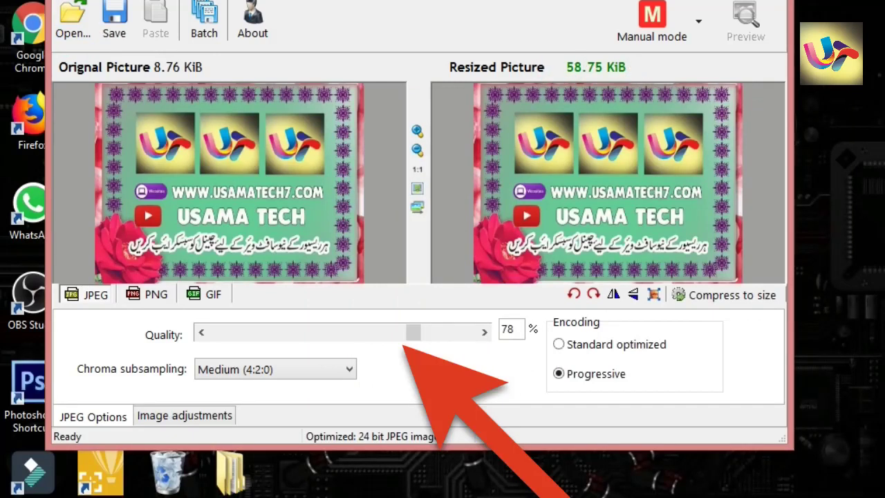
# Set the JPEG quality to 66% and save the compressed picture over 20190206_193001.jpg.
pyautogui.moveTo(417, 338); pyautogui.dragTo(490, 352)
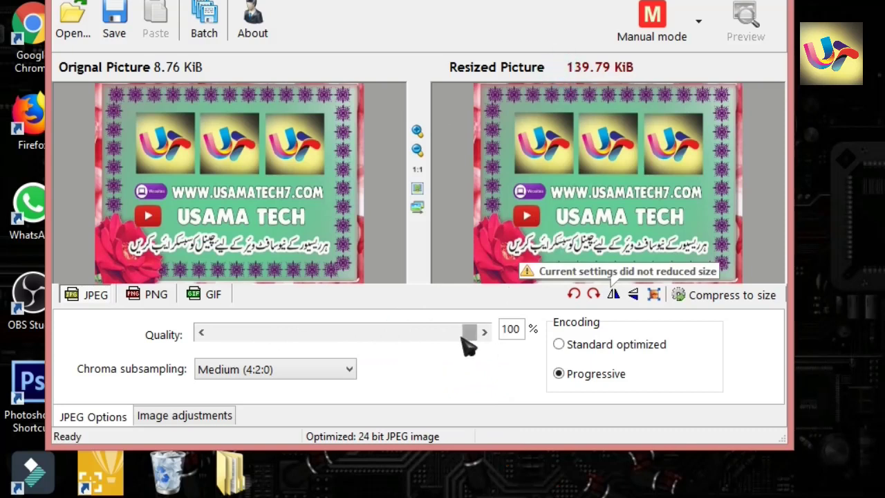
pyautogui.moveTo(470, 344); pyautogui.dragTo(382, 339)
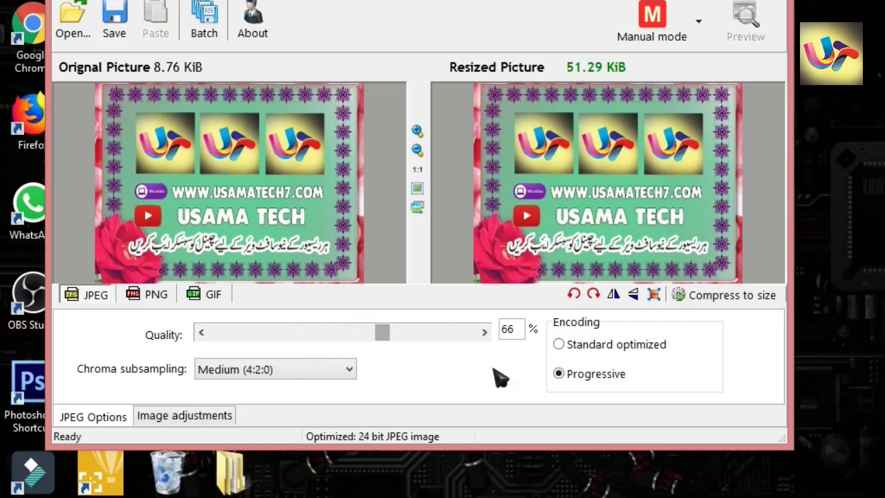
pyautogui.click(124, 33)
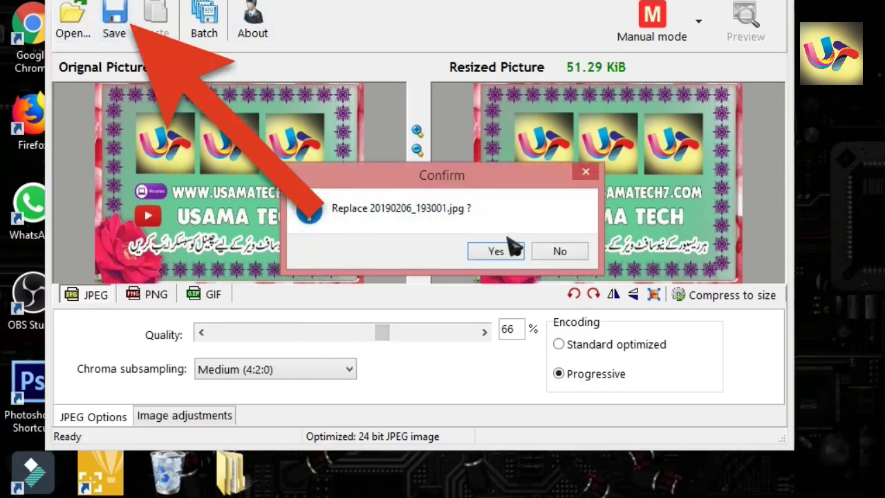
pyautogui.click(505, 252)
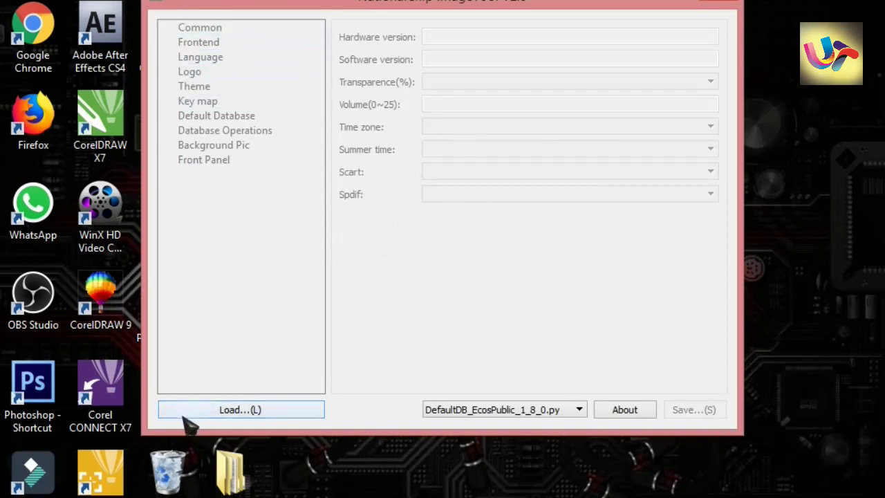
# Load the GX6605S HARDWARE VERSION HW203.00.049 BIN file from the Desktop into Nationalchip ImageTool.
pyautogui.click(248, 413)
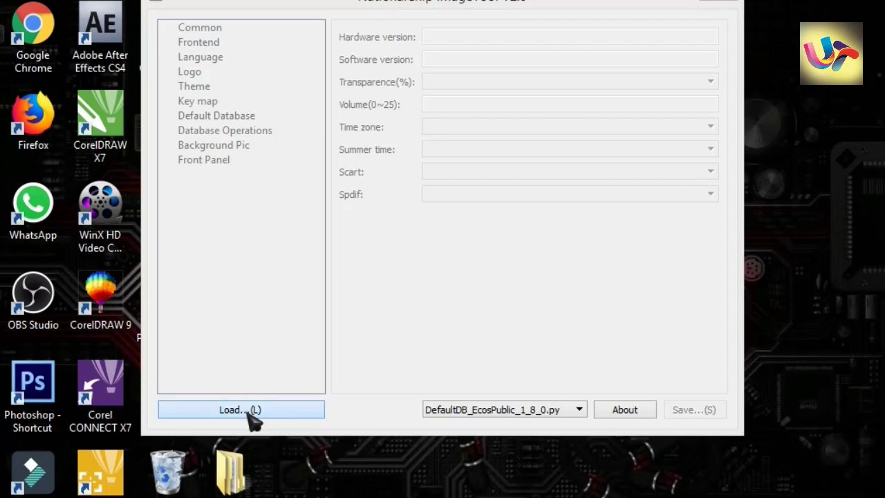
pyautogui.click(224, 138)
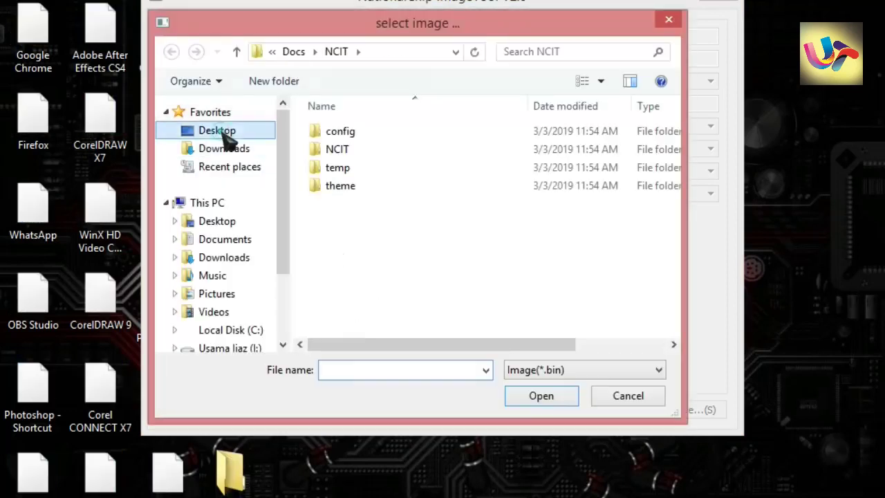
pyautogui.moveTo(681, 185); pyautogui.dragTo(678, 237)
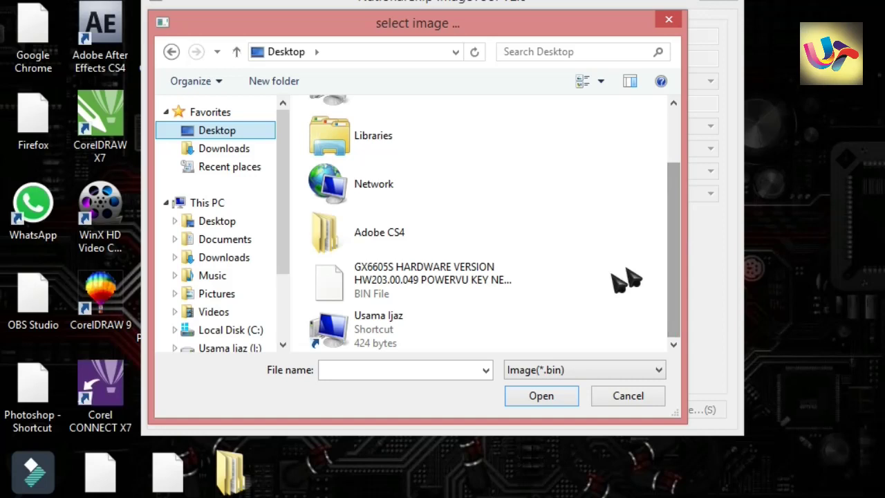
pyautogui.doubleClick(450, 291)
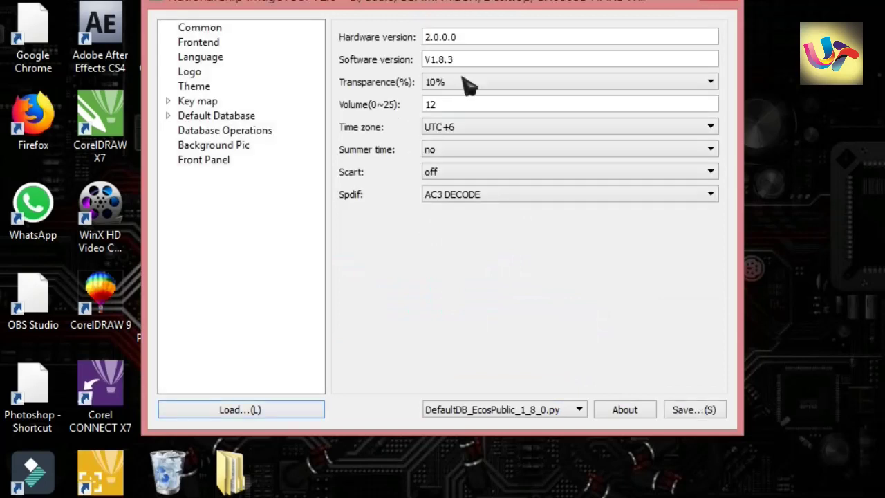
# Examine the loaded firmware's common settings, including hardware version, software version, volume and time zone.
pyautogui.moveTo(467, 37); pyautogui.dragTo(422, 38)
pyautogui.moveTo(480, 62); pyautogui.dragTo(411, 69)
pyautogui.click(447, 109)
pyautogui.moveTo(447, 109); pyautogui.dragTo(457, 130)
pyautogui.click(472, 127)
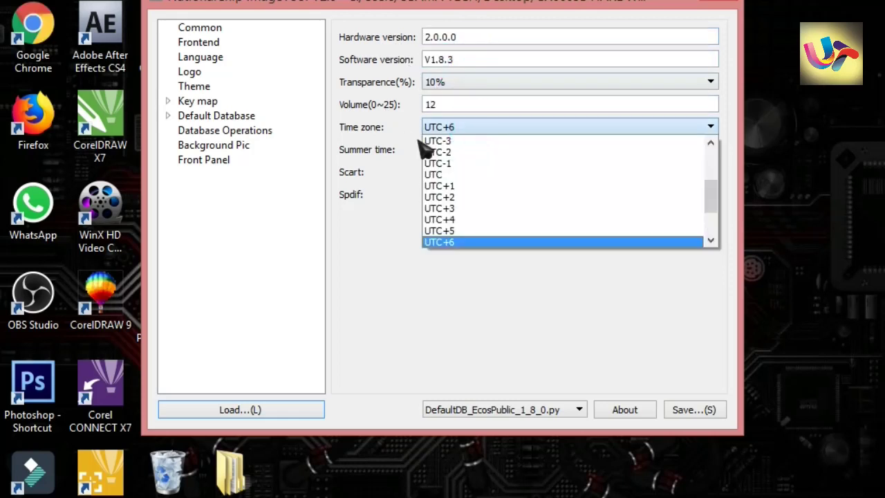
pyautogui.click(407, 146)
pyautogui.moveTo(463, 36); pyautogui.dragTo(414, 39)
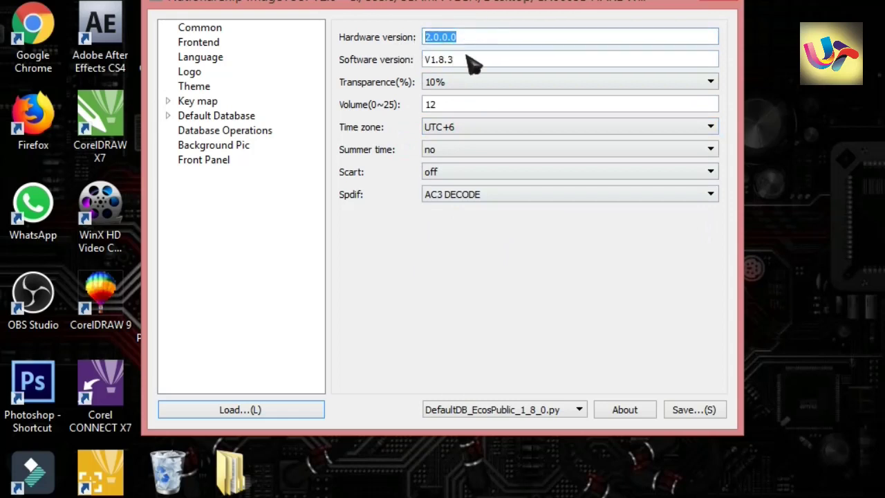
pyautogui.moveTo(474, 59); pyautogui.dragTo(415, 68)
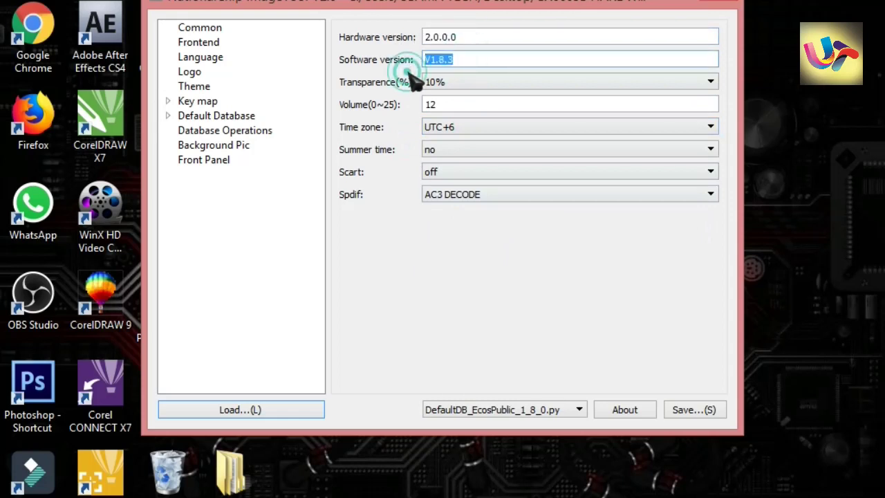
# Replace the firmware's Loader Logo with 20190206_193001.jpg from the Desktop.
pyautogui.click(197, 74)
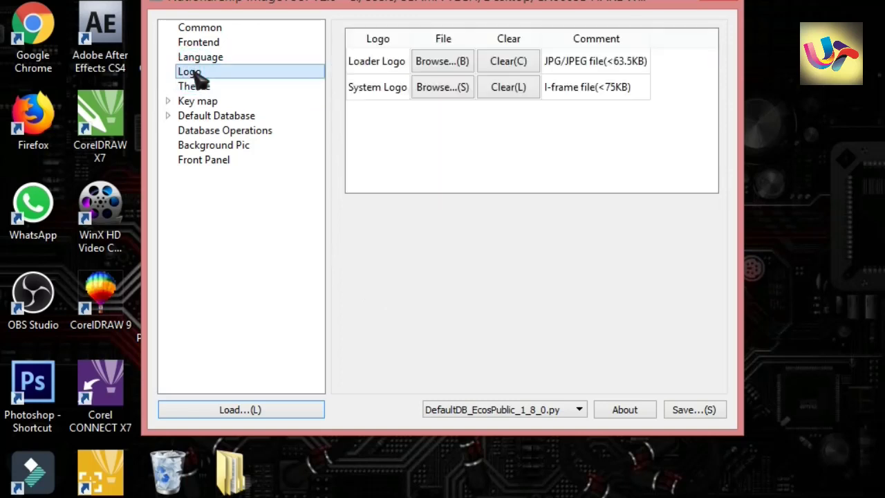
pyautogui.click(211, 27)
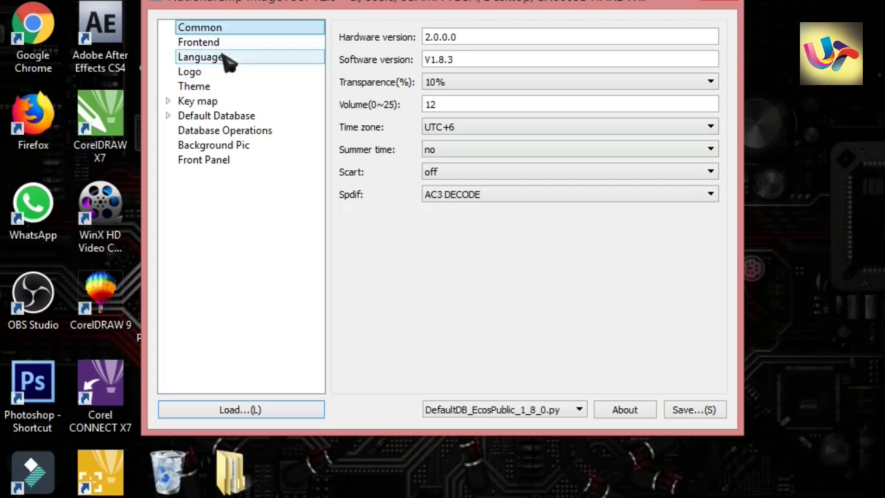
pyautogui.click(211, 73)
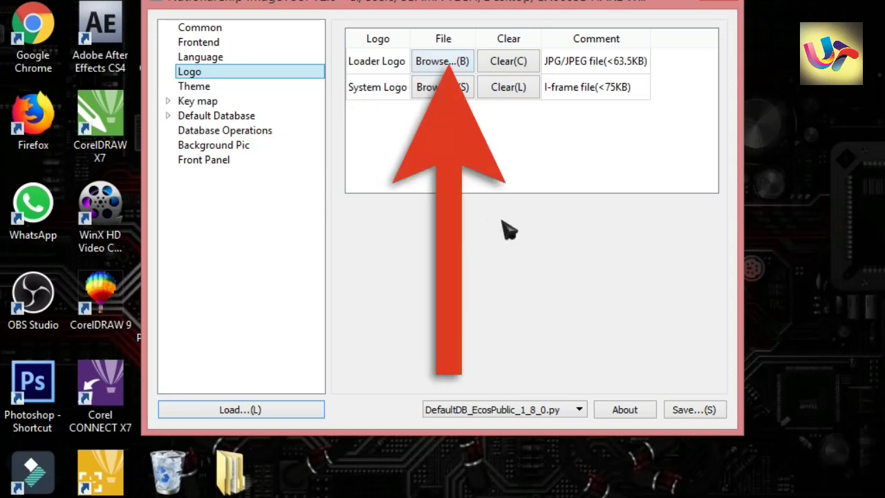
pyautogui.click(453, 65)
pyautogui.click(220, 130)
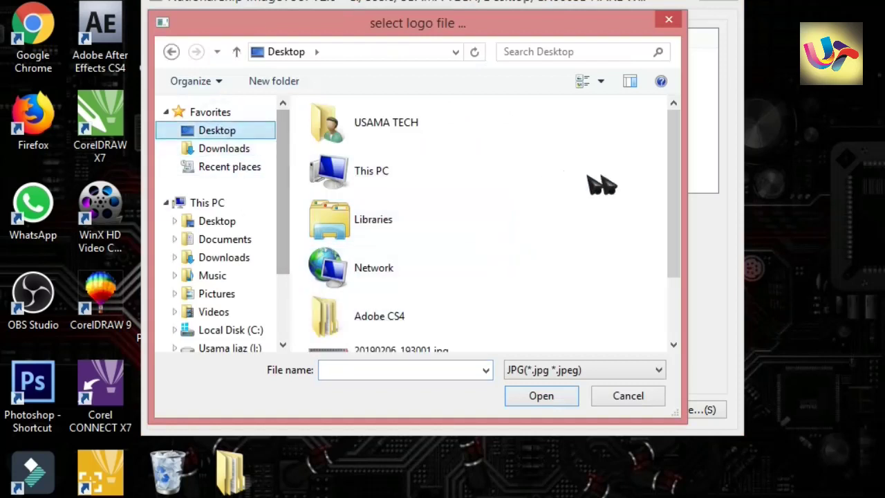
pyautogui.moveTo(671, 173); pyautogui.dragTo(665, 266)
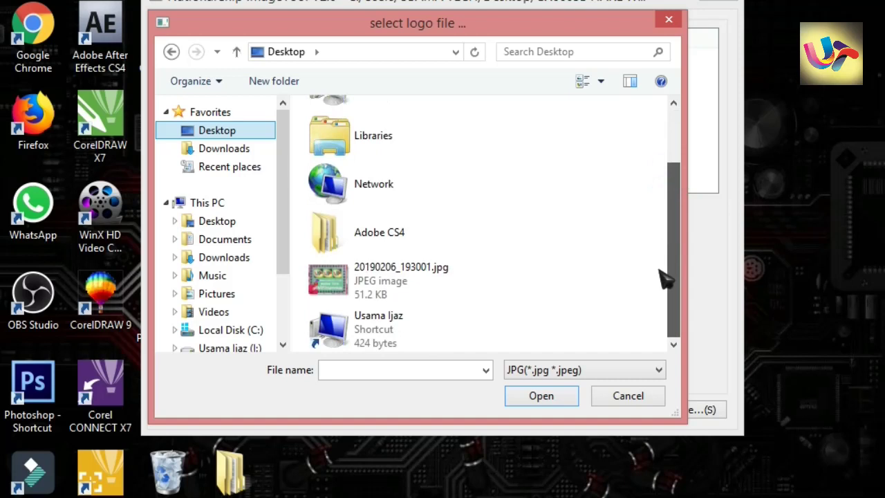
pyautogui.click(454, 286)
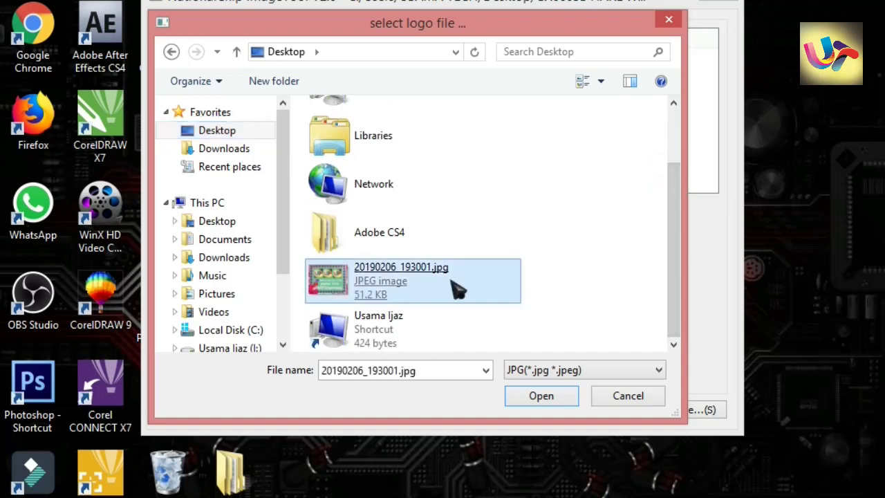
pyautogui.doubleClick(385, 295)
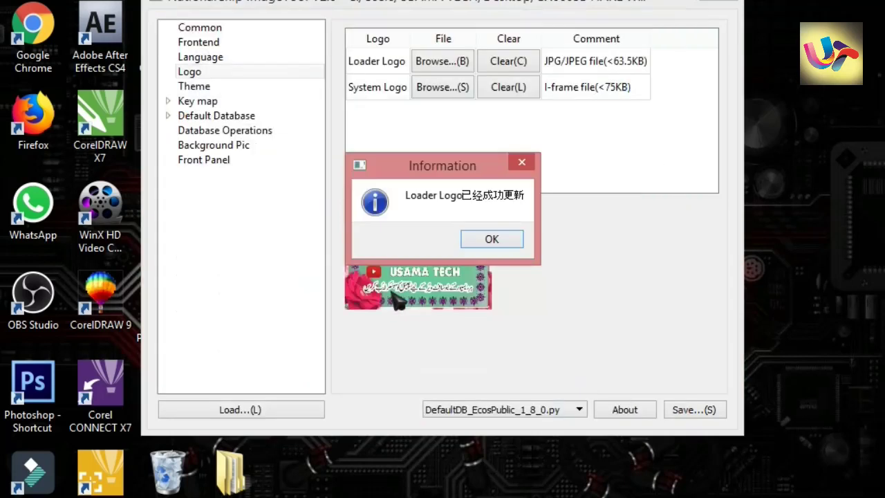
pyautogui.click(502, 242)
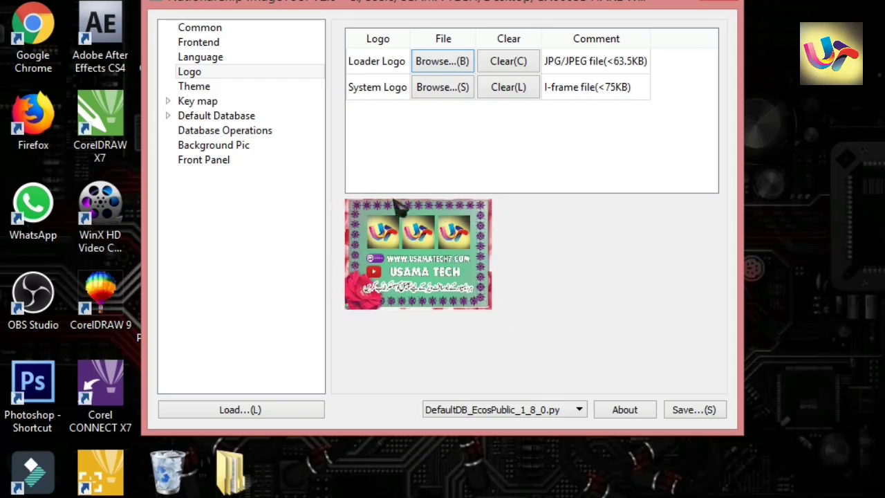
# Save the modified firmware image to the Desktop as gx6605s and put away the image tool.
pyautogui.click(685, 414)
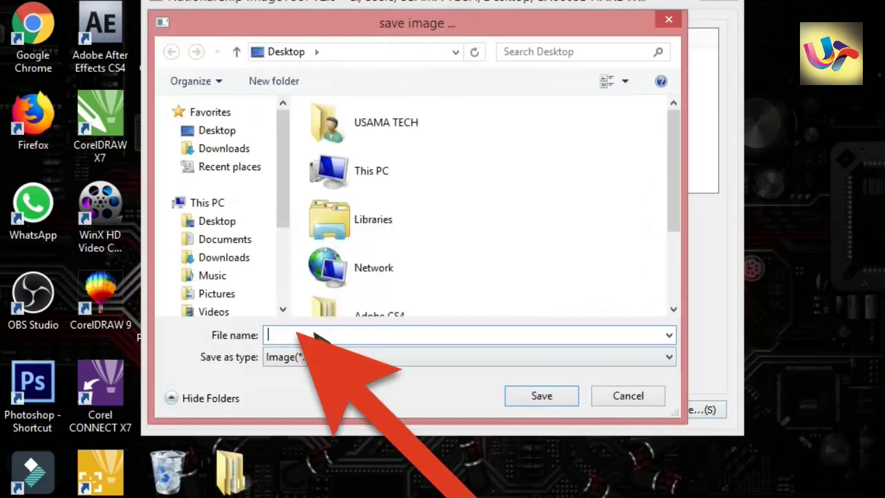
pyautogui.write('gx6')
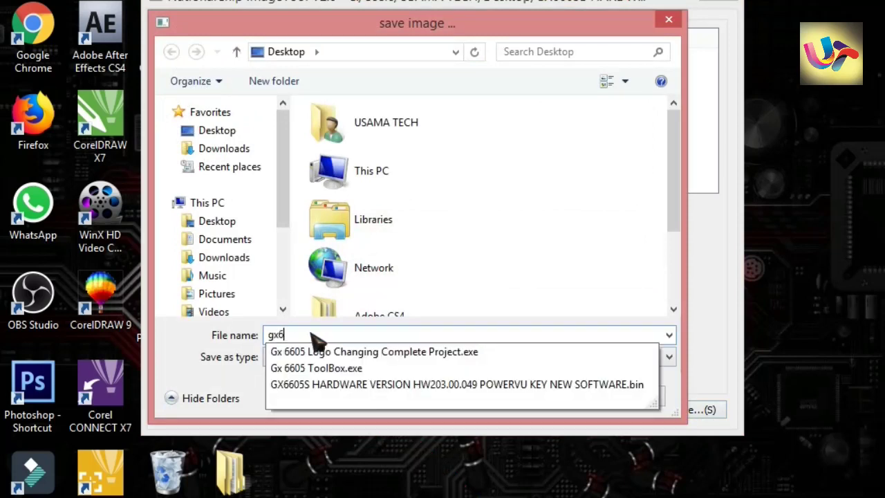
pyautogui.write('605s')
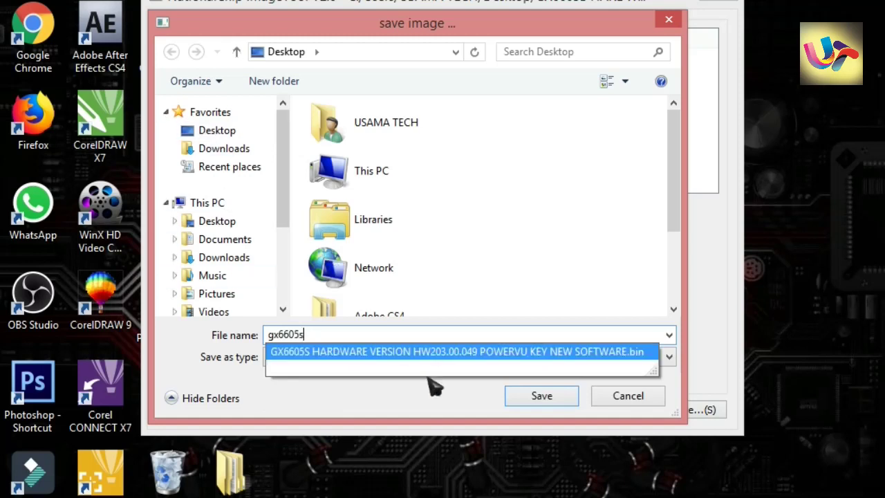
pyautogui.click(542, 400)
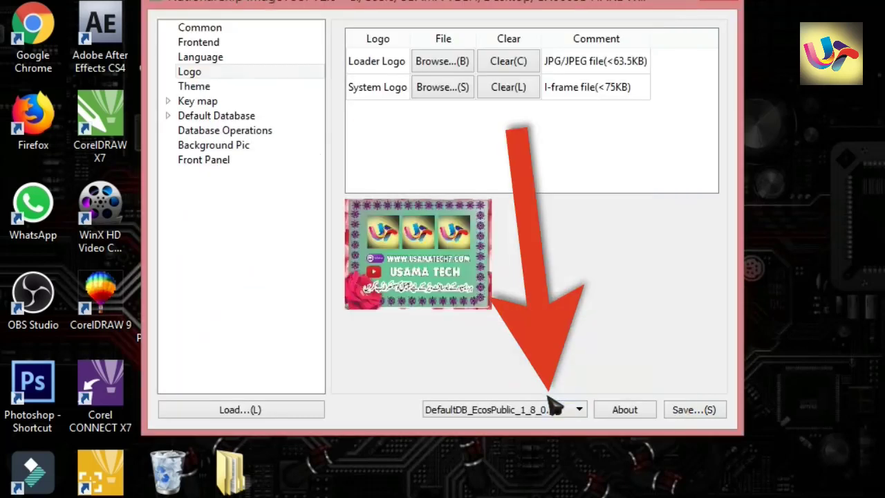
pyautogui.click(462, 239)
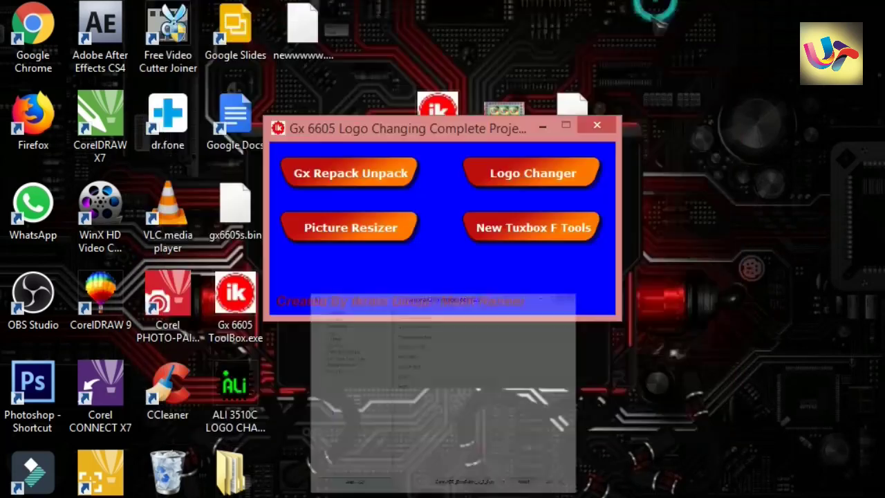
# Move the gx6605s.bin file to the free desktop space above 20190206_193001.jpg and refresh the desktop.
pyautogui.moveTo(489, 131); pyautogui.dragTo(601, 262)
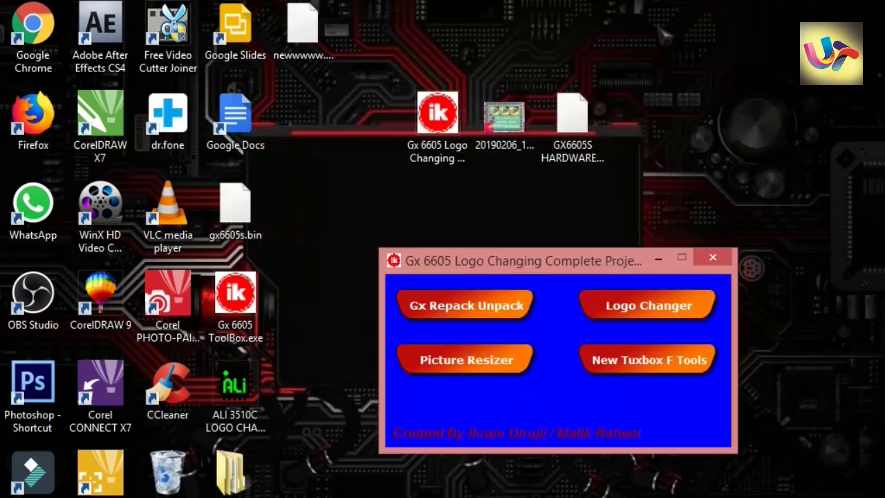
pyautogui.moveTo(235, 208)
pyautogui.mouseDown()
pyautogui.moveTo(336, 142)
pyautogui.moveTo(484, 21)
pyautogui.moveTo(505, 31)
pyautogui.mouseUp()
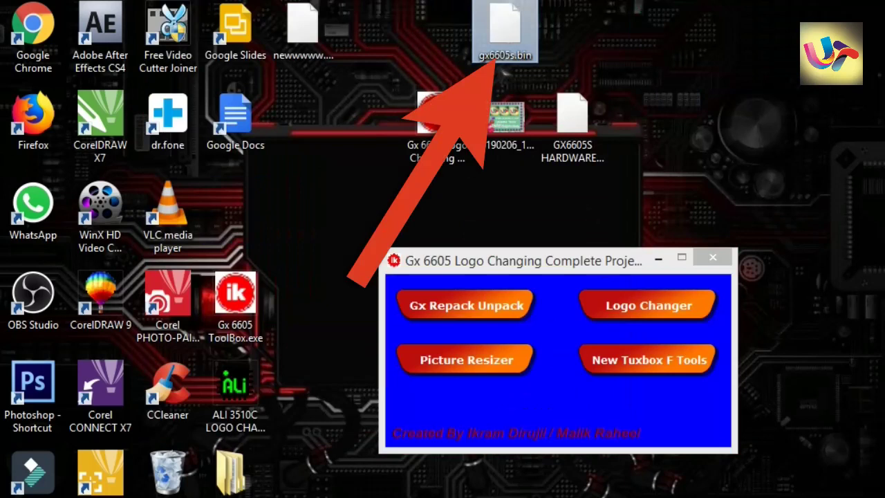
pyautogui.rightClick(574, 25)
pyautogui.click(609, 71)
pyautogui.moveTo(506, 32); pyautogui.dragTo(589, 24)
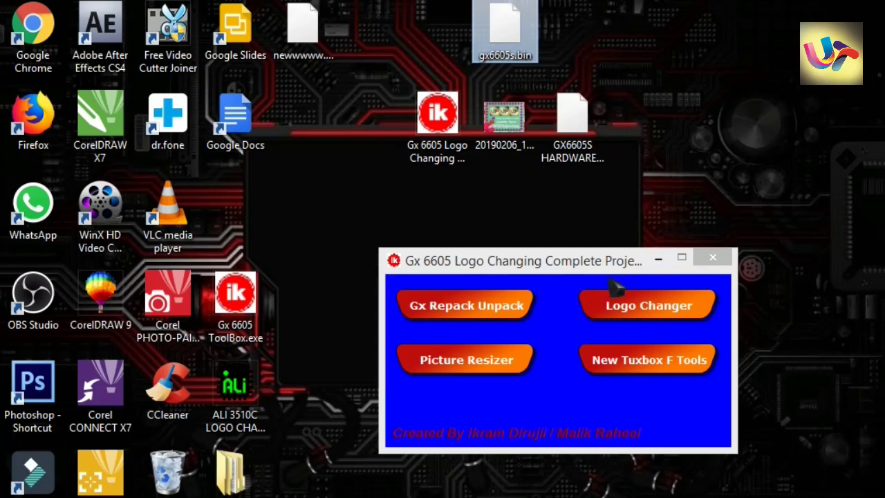
# Minimize the Gx 6605 Logo Changing window and refresh the cleared desktop.
pyautogui.moveTo(612, 262); pyautogui.dragTo(555, 170)
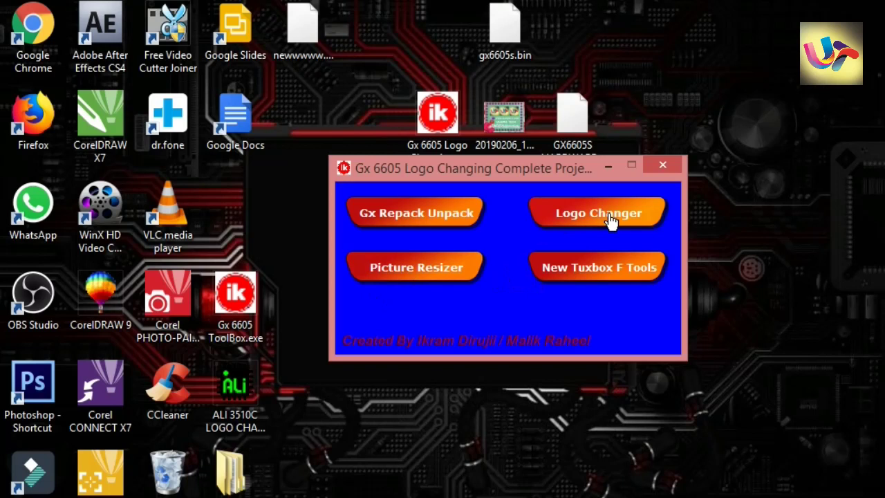
pyautogui.click(605, 167)
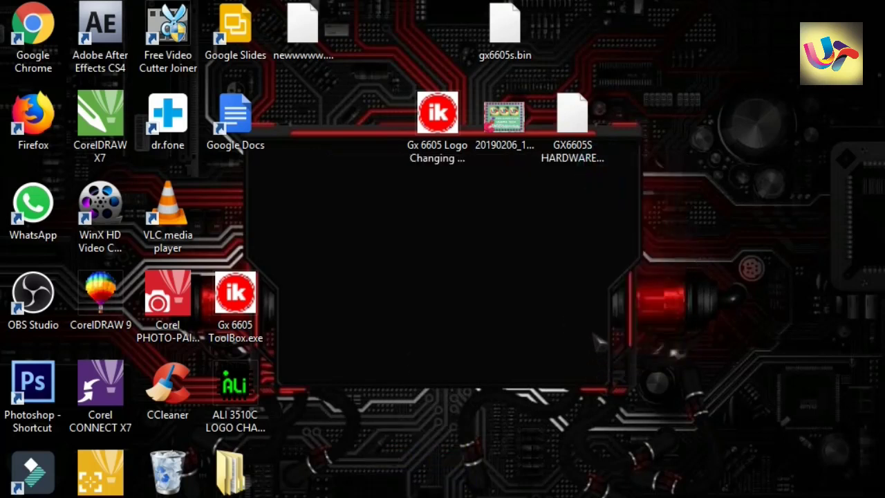
pyautogui.moveTo(380, 89); pyautogui.dragTo(463, 207)
pyautogui.rightClick(424, 197)
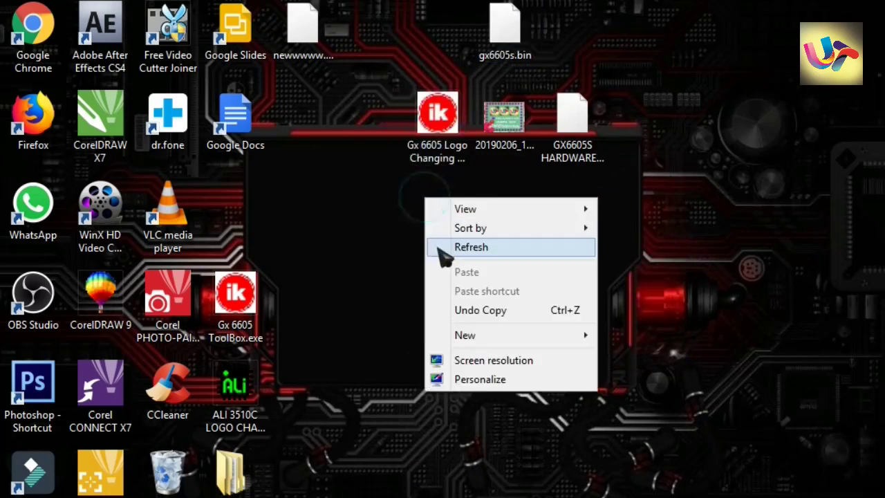
pyautogui.click(443, 245)
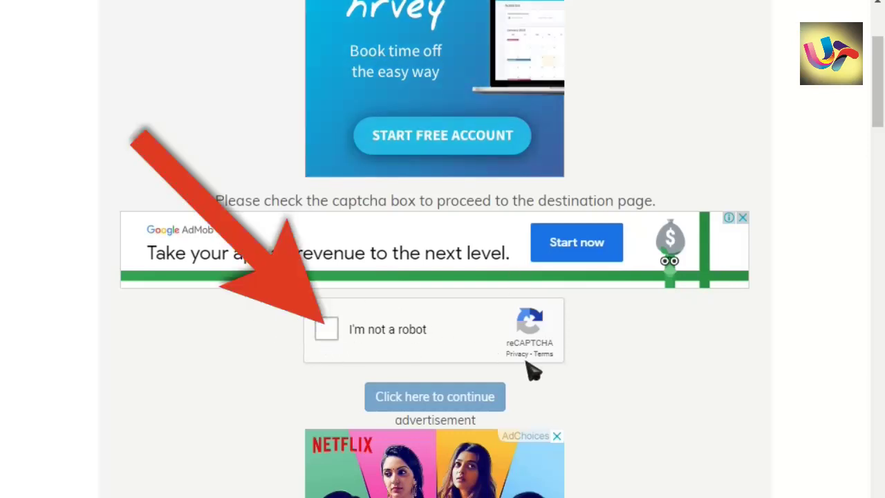
# Start the reCAPTCHA check on the link page and submit all squares containing vehicles.
pyautogui.scroll(-1, 330, 337)
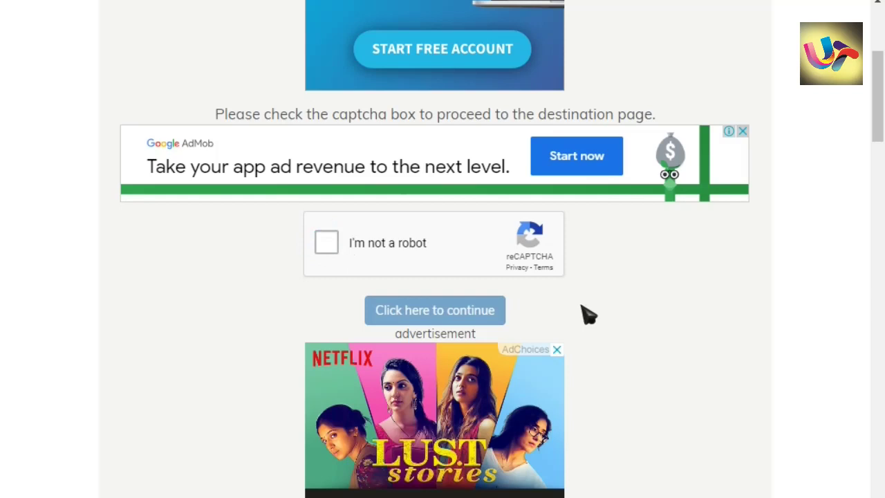
pyautogui.click(326, 328)
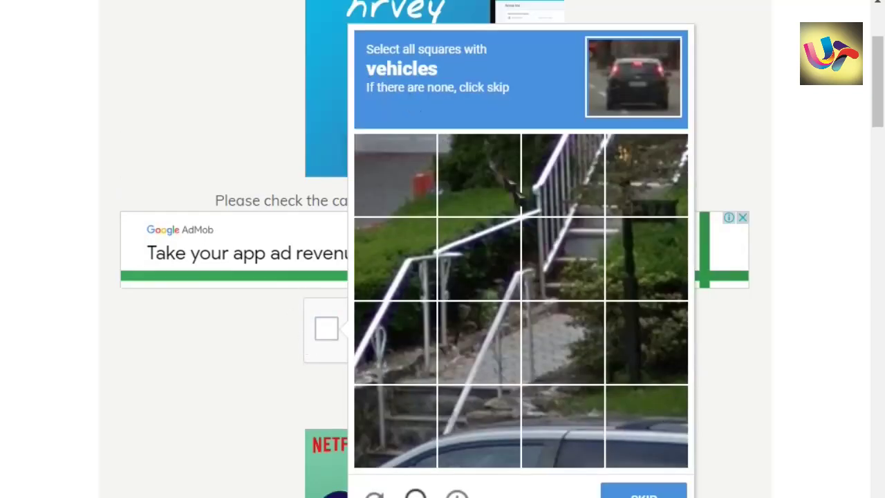
pyautogui.click(412, 434)
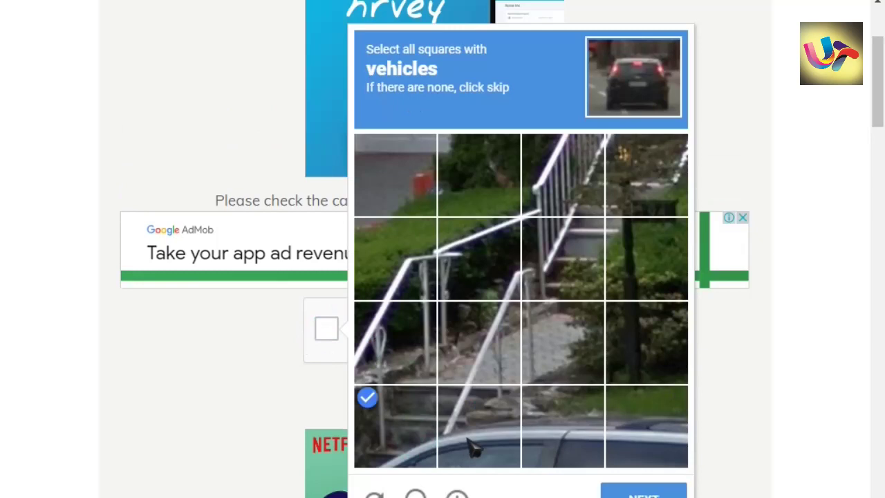
pyautogui.click(553, 452)
pyautogui.click(627, 444)
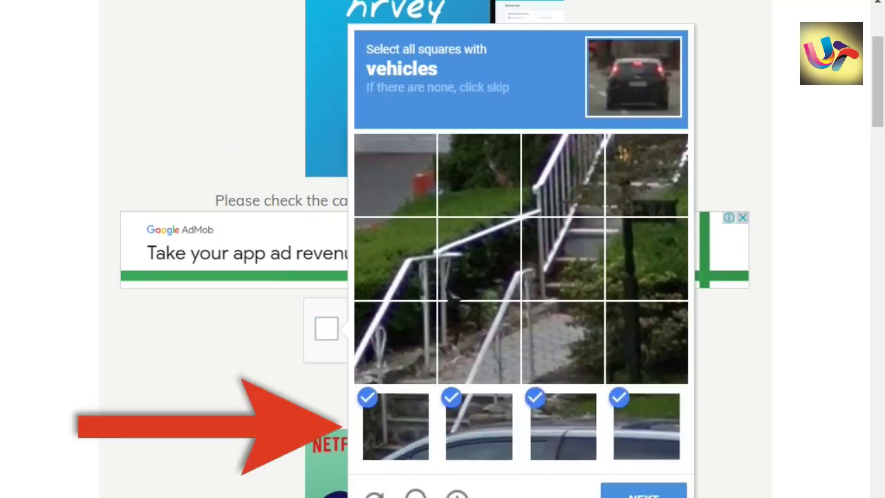
pyautogui.click(643, 494)
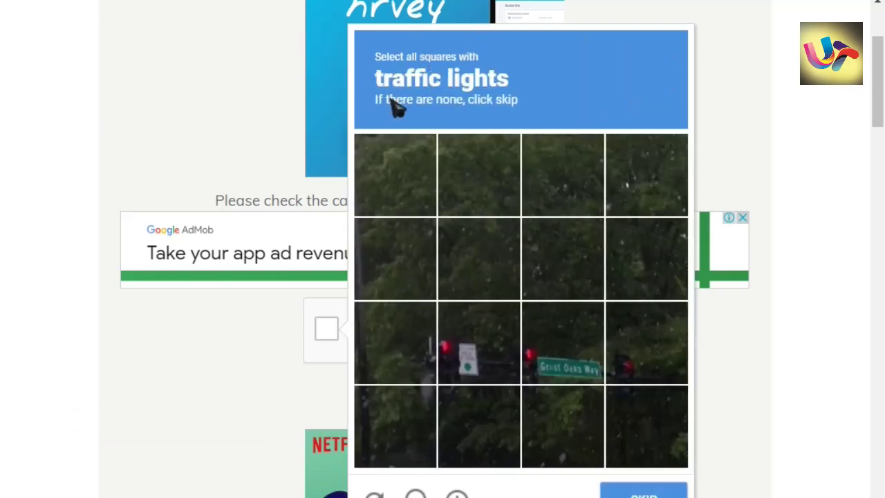
# Complete the second reCAPTCHA challenge by selecting all squares with traffic lights.
pyautogui.click(442, 345)
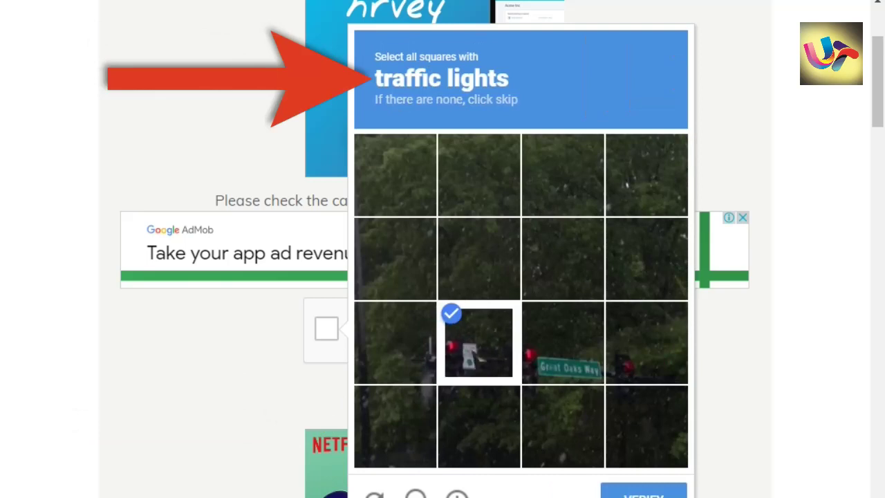
pyautogui.click(543, 359)
pyautogui.click(633, 362)
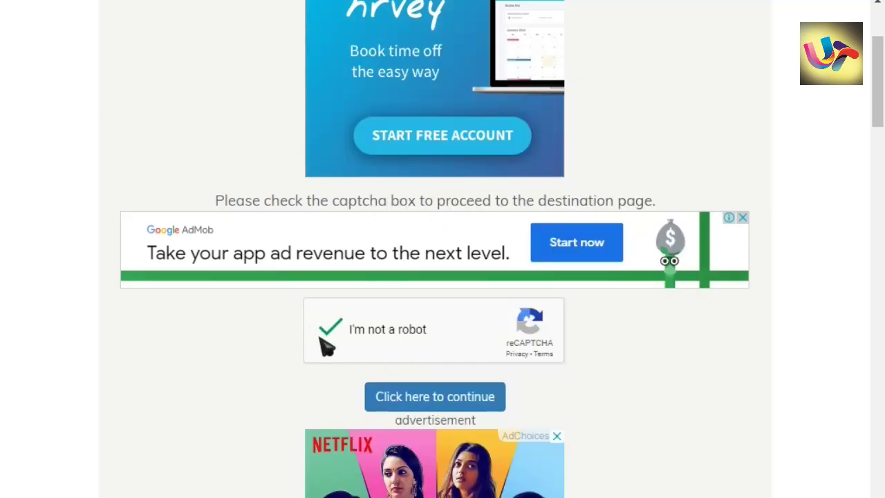
# Continue past the captcha page, wait out the countdown and get the link to the MediaFire download page.
pyautogui.click(441, 396)
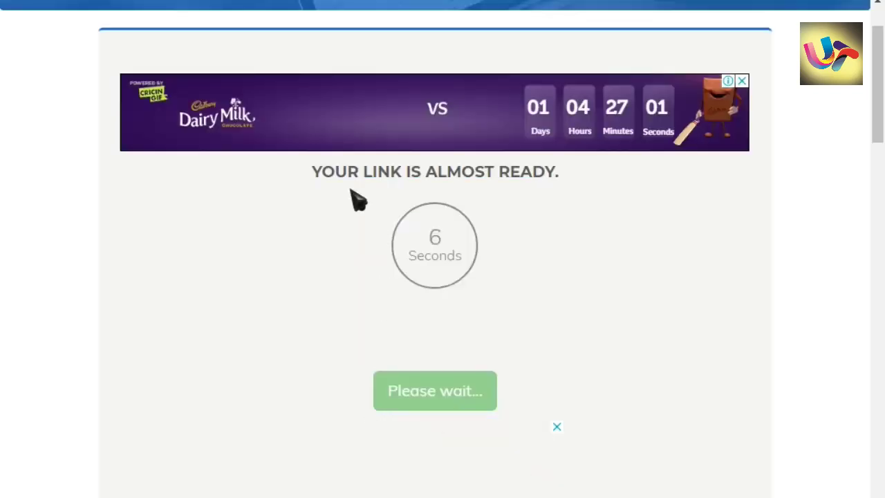
pyautogui.click(301, 176)
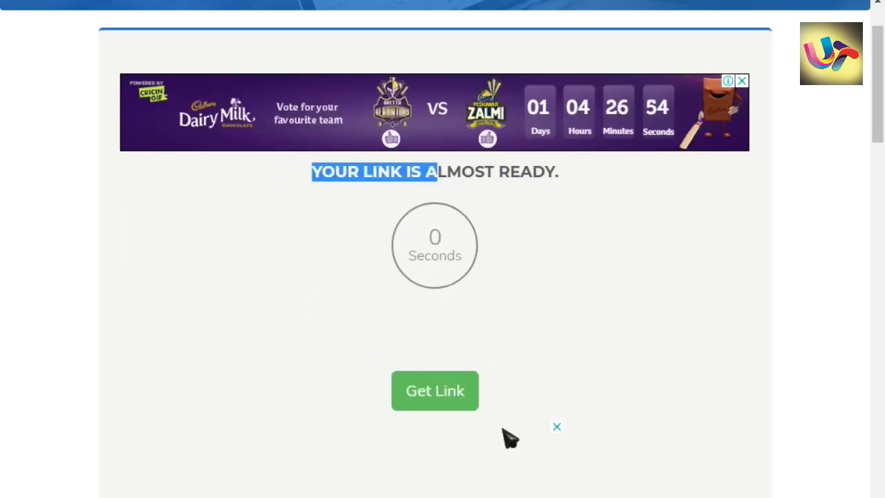
pyautogui.click(434, 391)
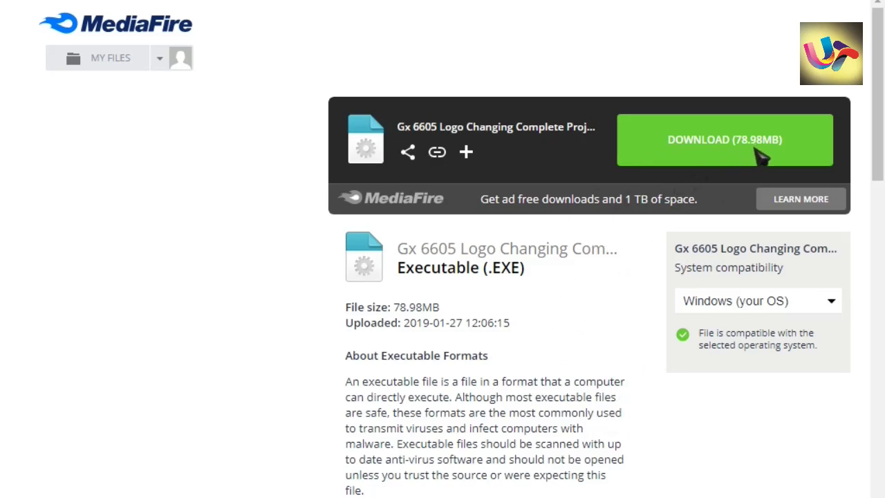
# Switch to the Usama Tech channel on YouTube and subscribe to it.
pyautogui.click(497, 282)
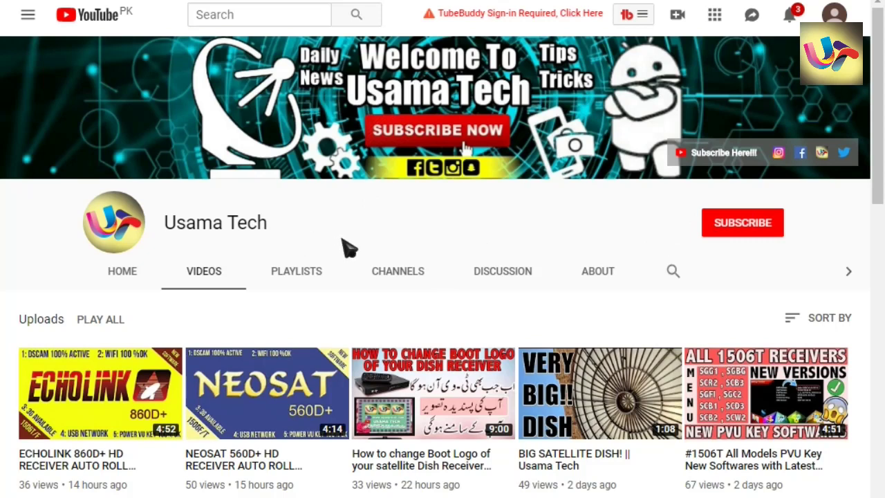
pyautogui.click(749, 230)
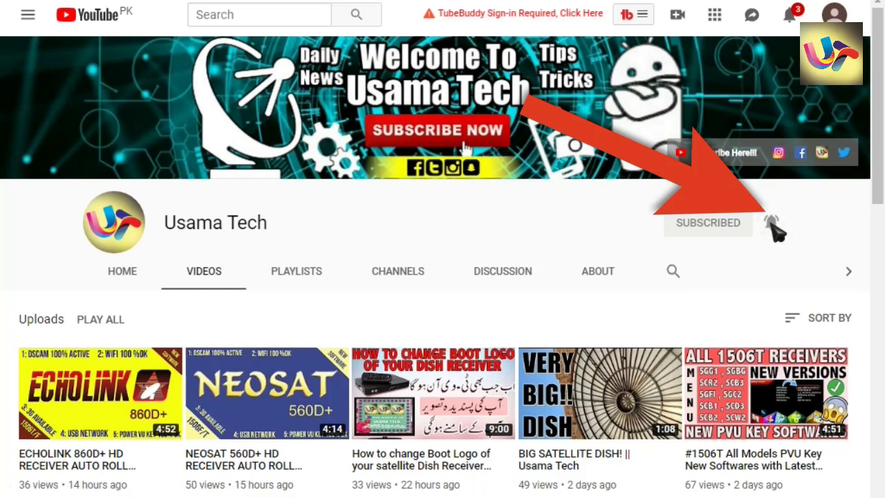